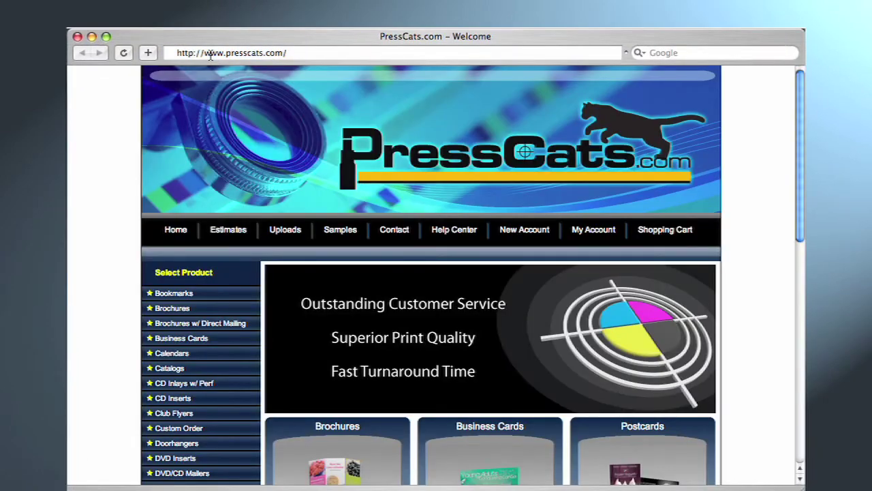
Scroll the PressCats.com homepage, then read the FREE Templates! Help Center page.
scroll(239, 381, down, 5)
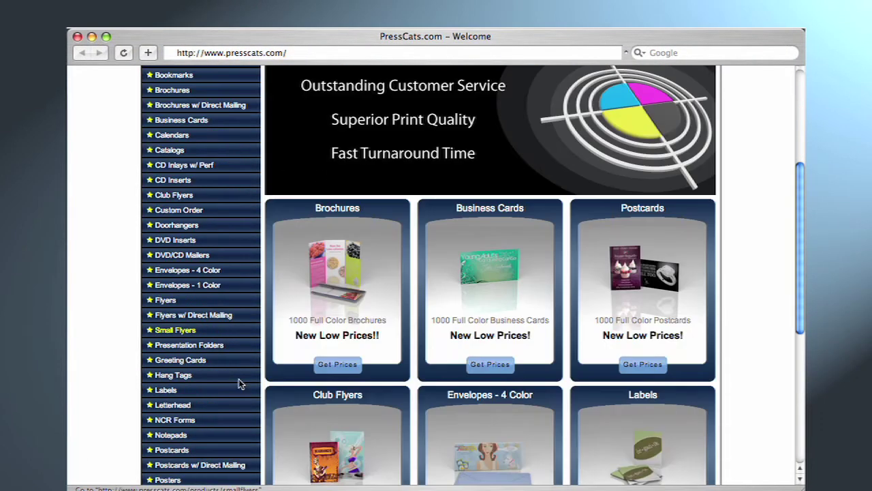
scroll(239, 384, down, 5)
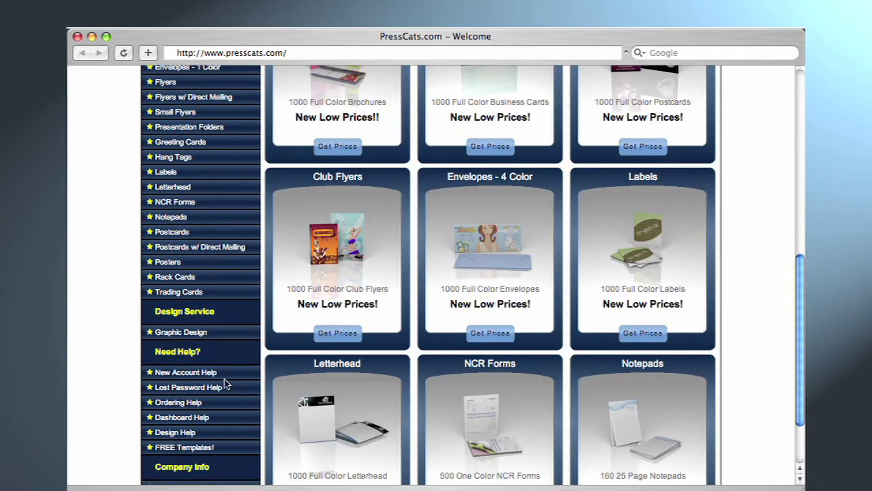
click(205, 447)
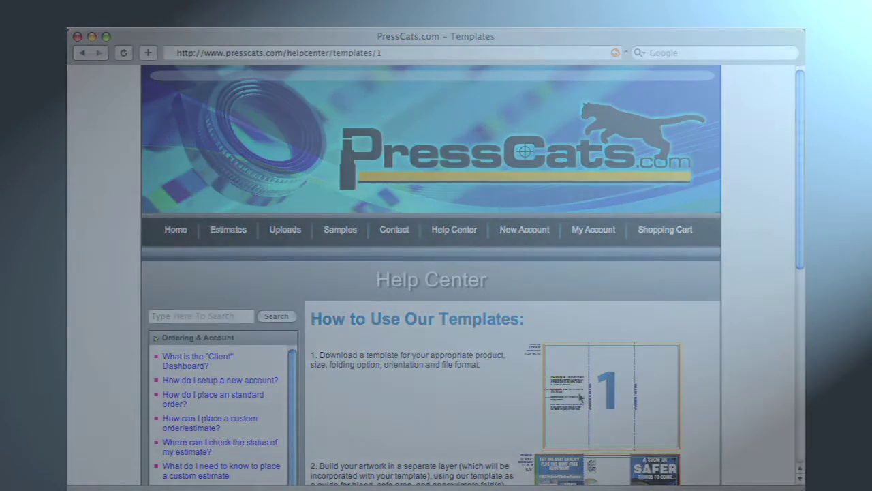
scroll(741, 399, down, 5)
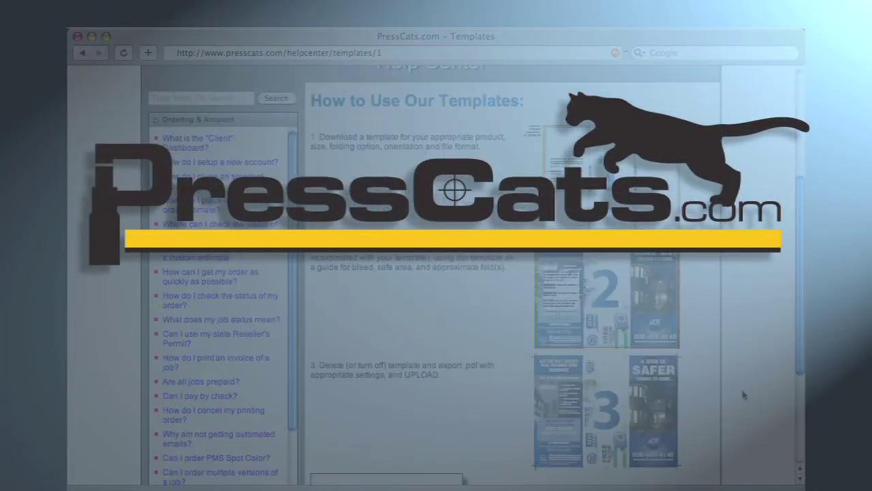
scroll(744, 394, down, 1)
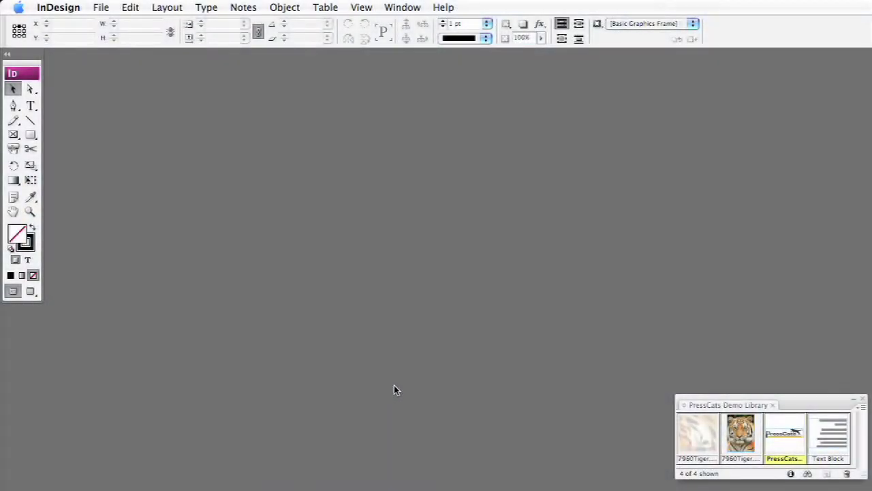
Create a document from the PressCats Business Card preset and view it at 200% zoom.
click(101, 7)
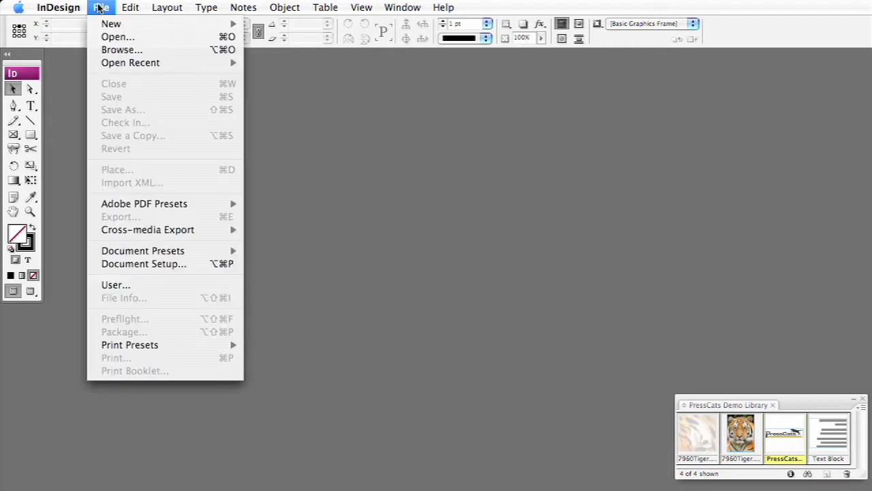
mouse_move(107, 26)
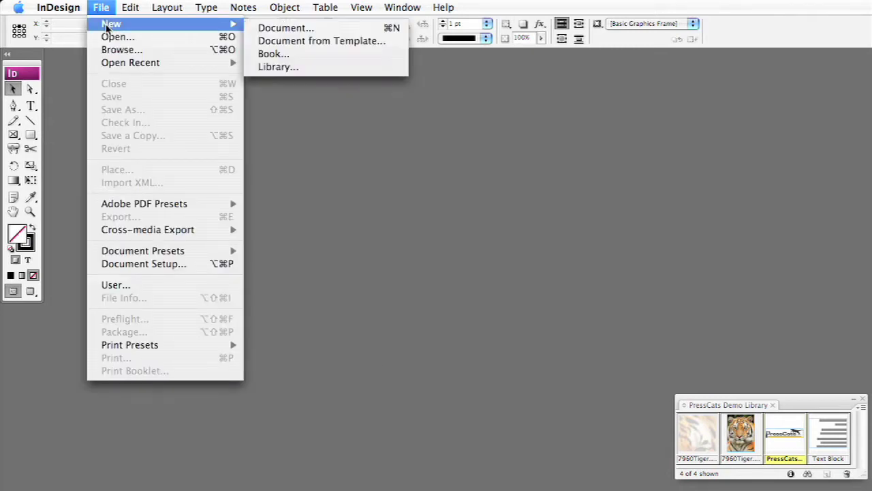
click(284, 29)
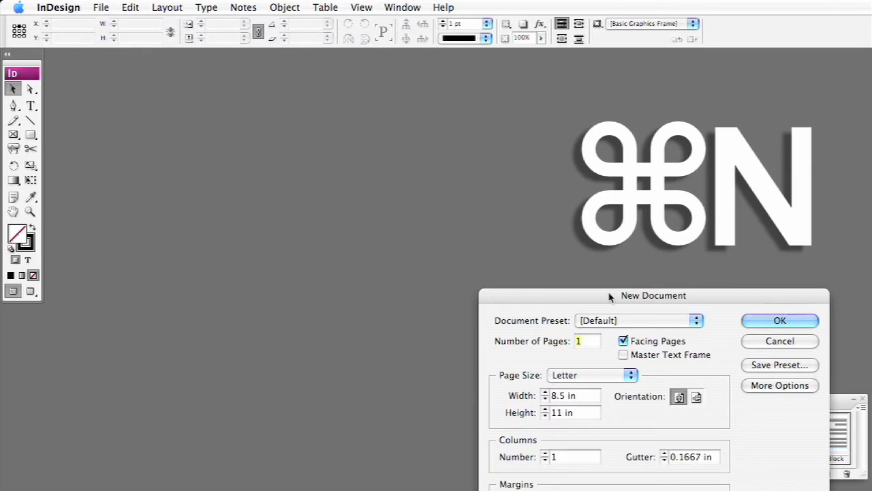
drag(608, 295, 343, 121)
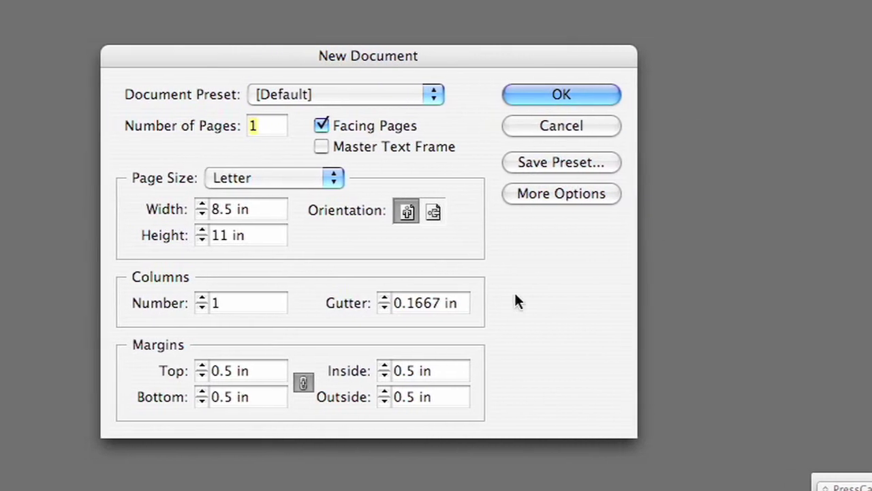
click(429, 95)
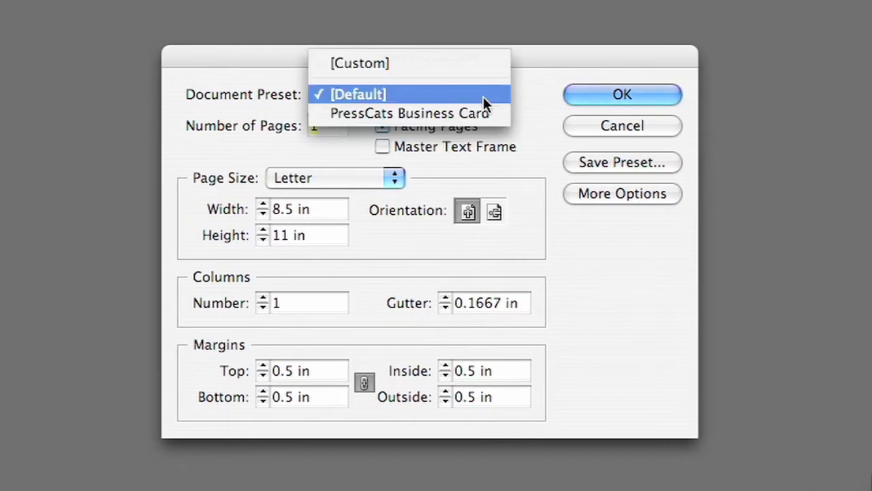
click(477, 113)
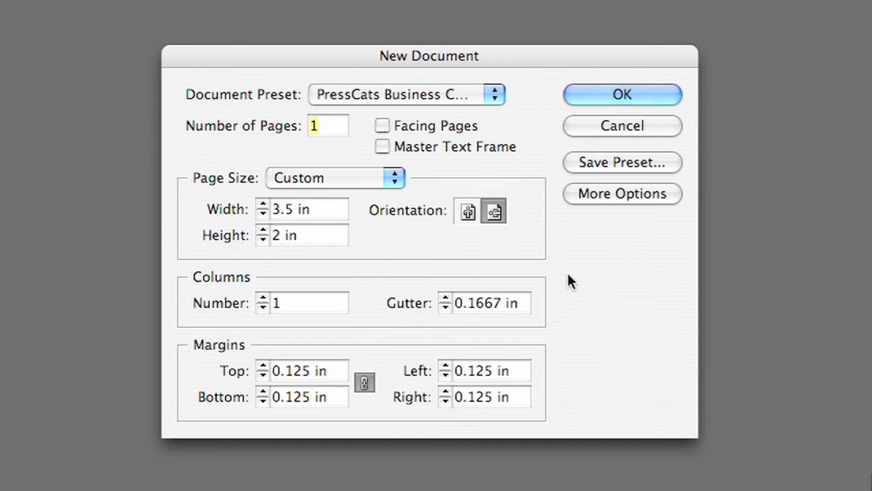
click(622, 95)
click(112, 474)
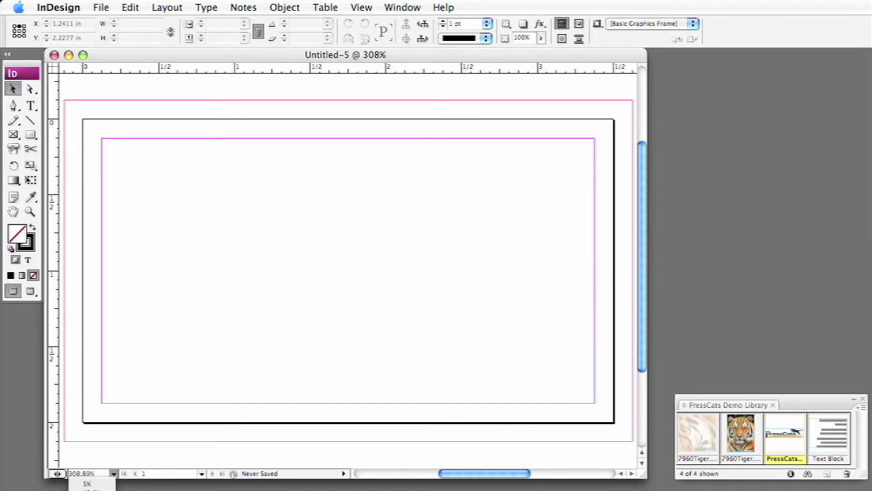
click(87, 489)
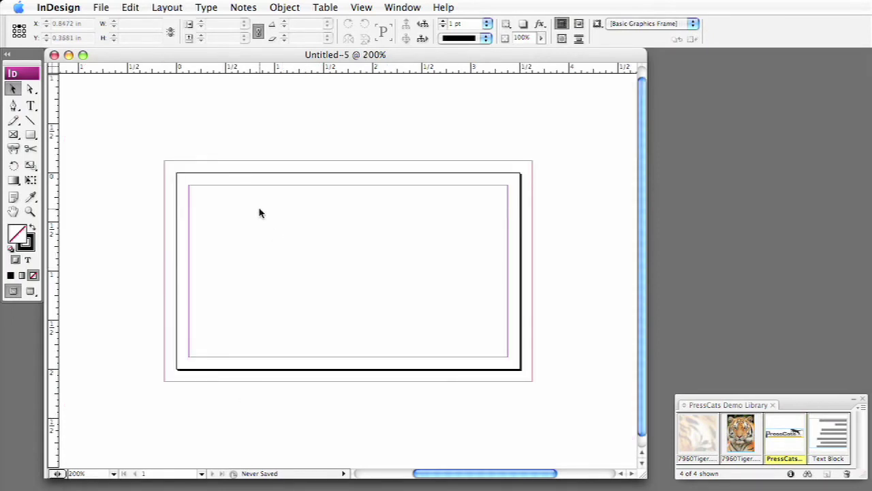
Close the business card document and start a new document on the [Default] Letter preset.
key(super+w)
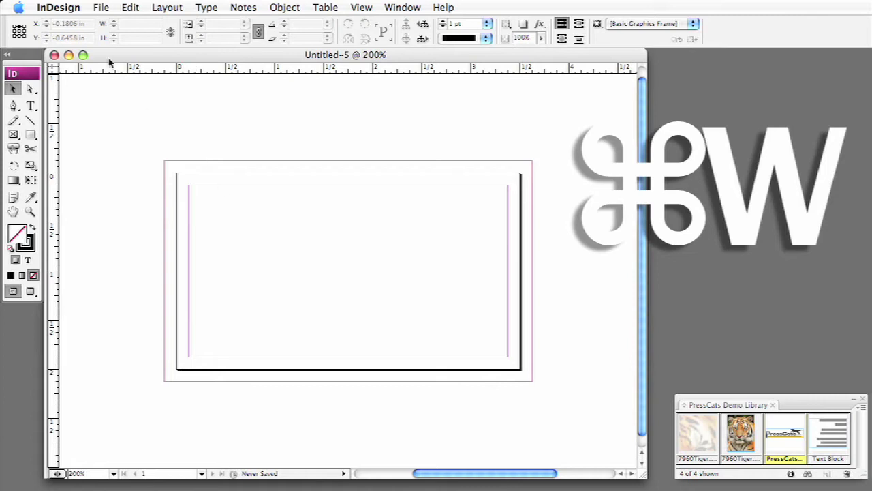
click(54, 55)
key(super+n)
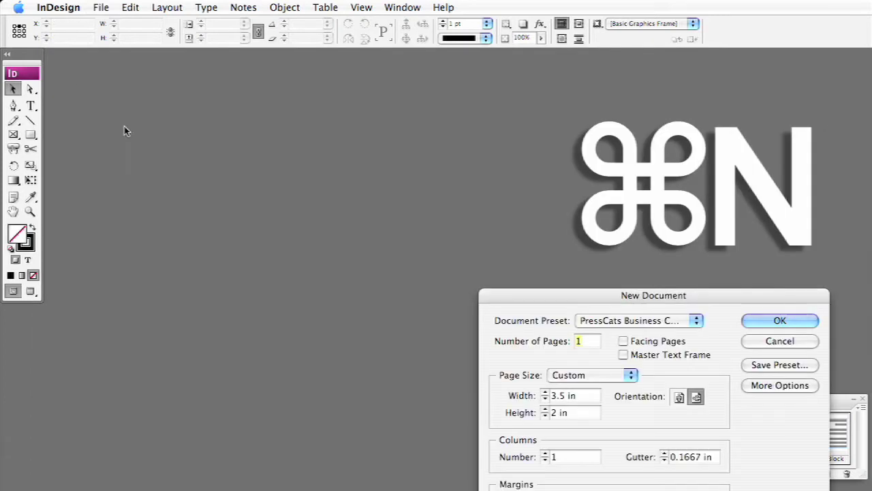
drag(728, 325, 440, 121)
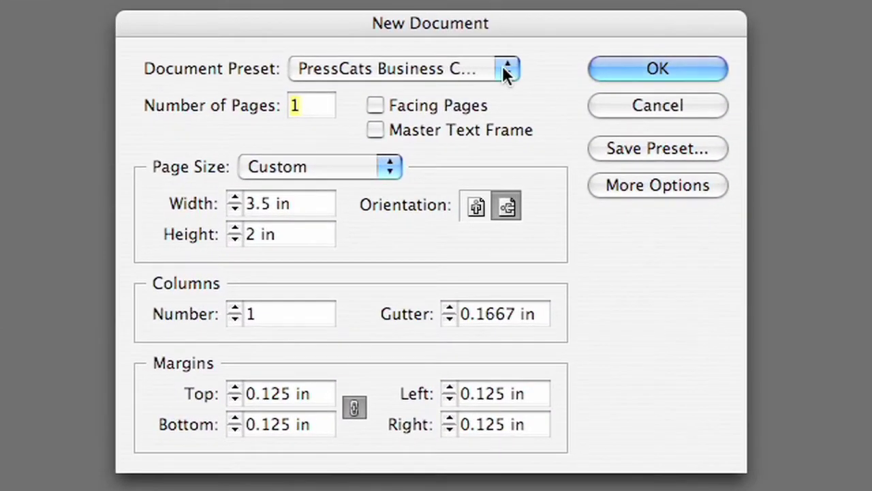
click(407, 143)
click(386, 47)
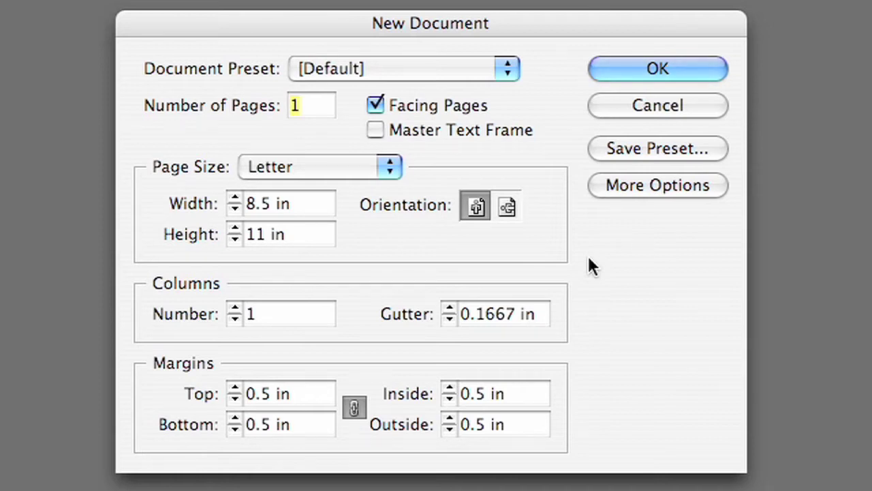
Turn off Facing Pages in the New Document settings.
click(376, 106)
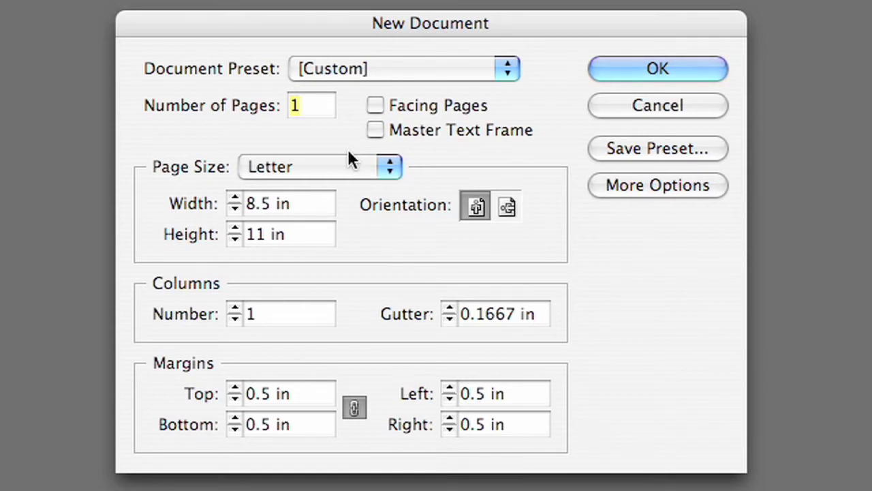
Set the page to 3.5 in wide by 2 in high, trying portrait then returning to landscape.
double_click(266, 200)
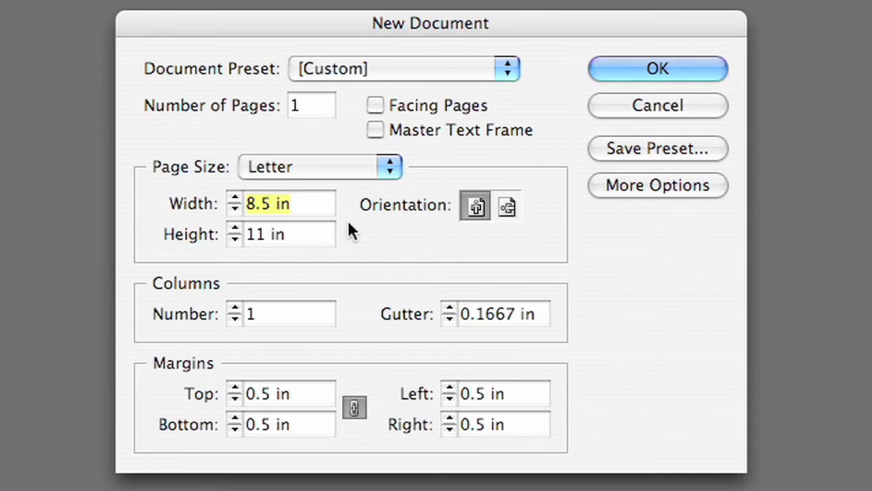
text(3.5)
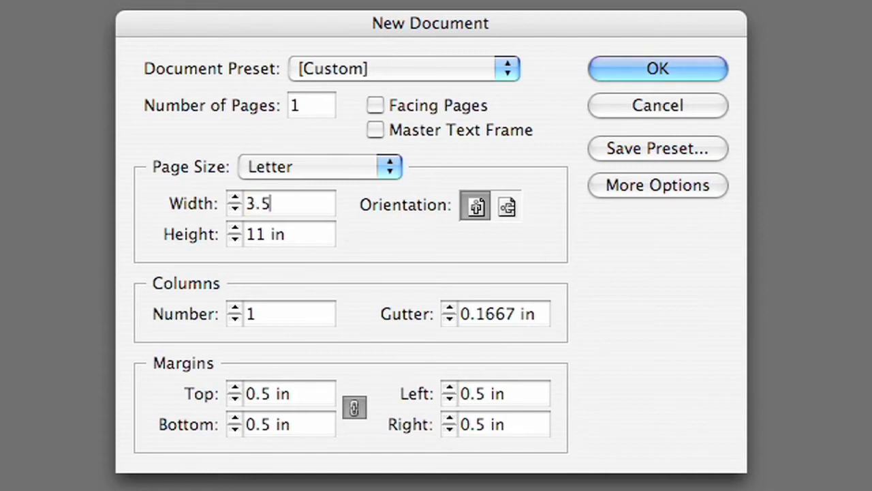
key(Tab)
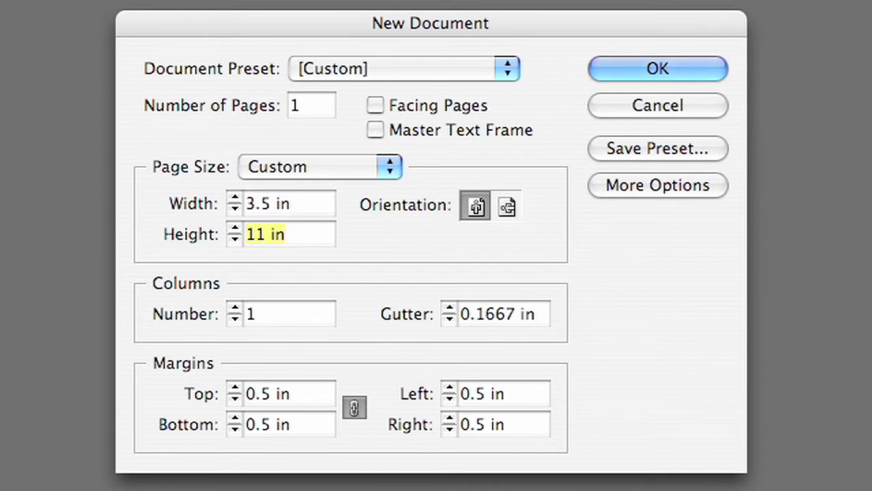
text(2)
key(Tab)
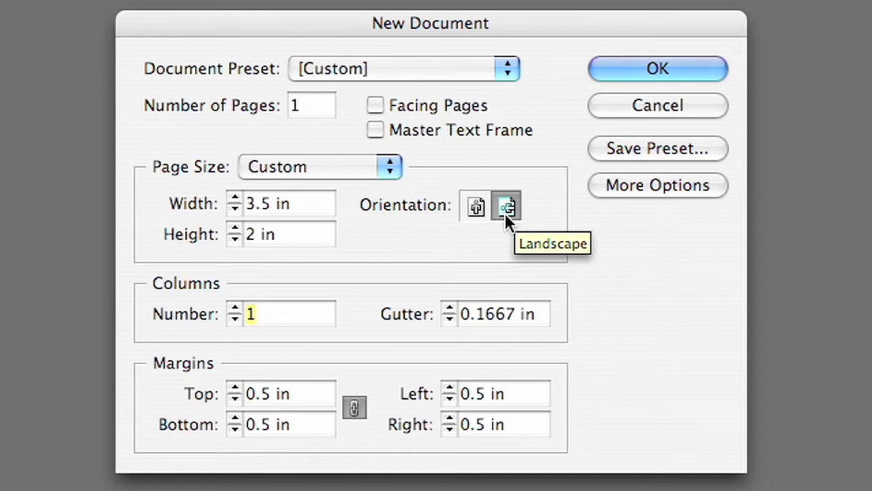
click(476, 207)
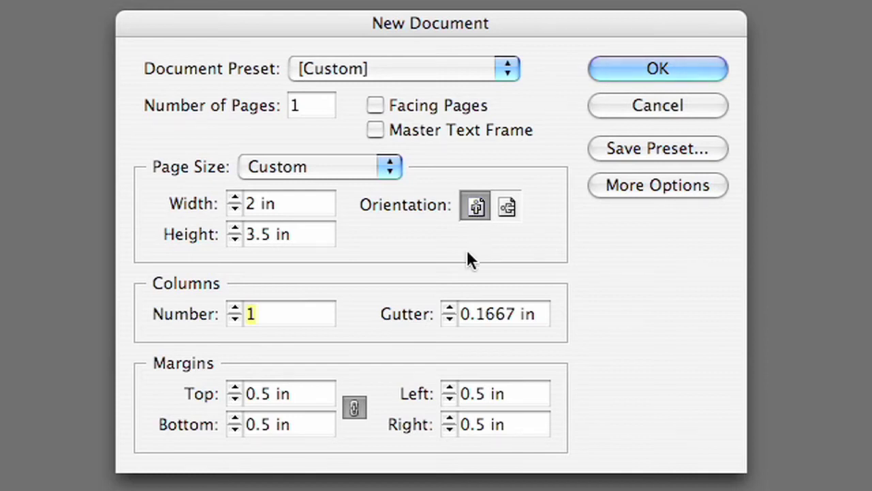
click(505, 208)
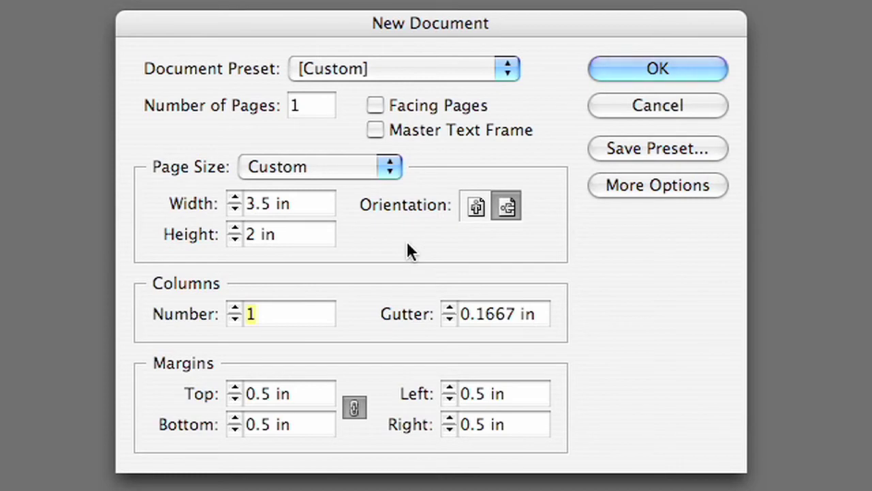
Set all four linked margins to 0.125 in.
key(Tab)
key(Tab)
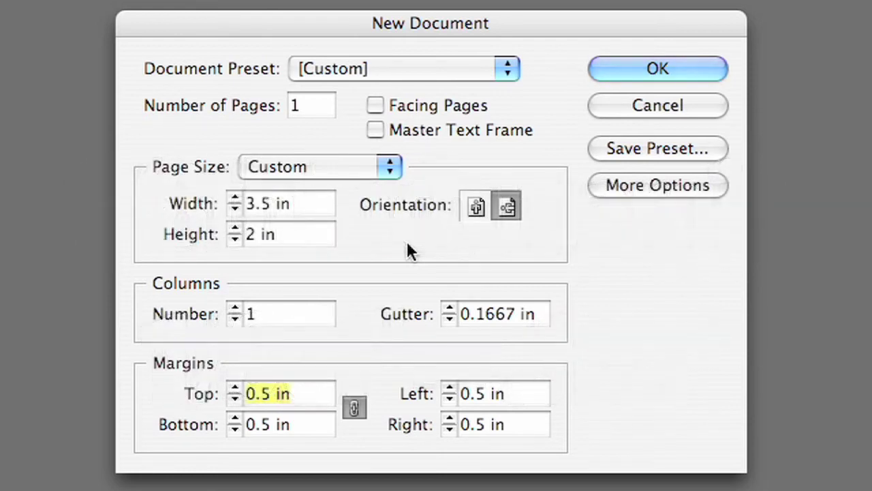
text(.125)
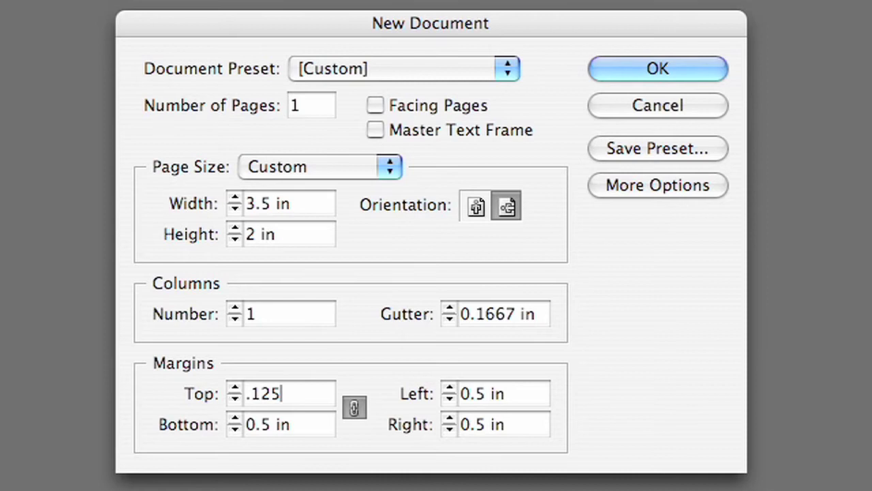
key(Tab)
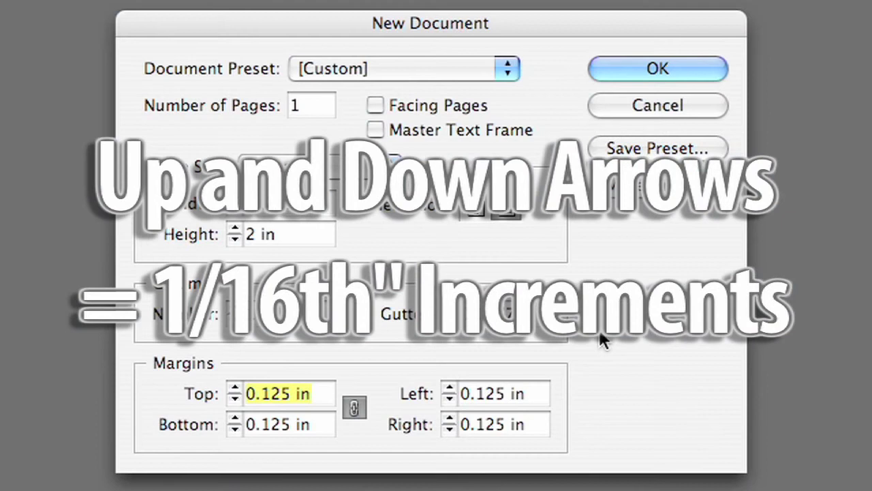
key(Up)
key(Up)
key(Up)
key(Up)
key(Up)
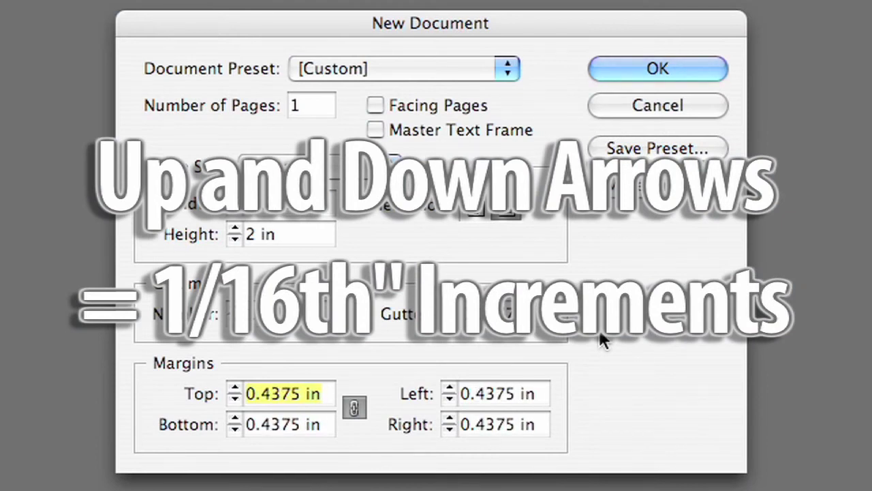
key(Down)
key(Down)
key(Down)
key(Down)
key(Down)
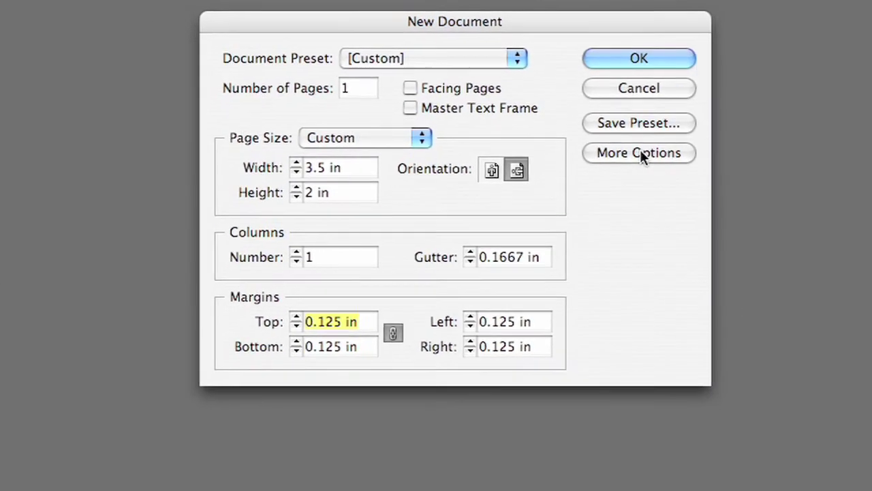
click(641, 153)
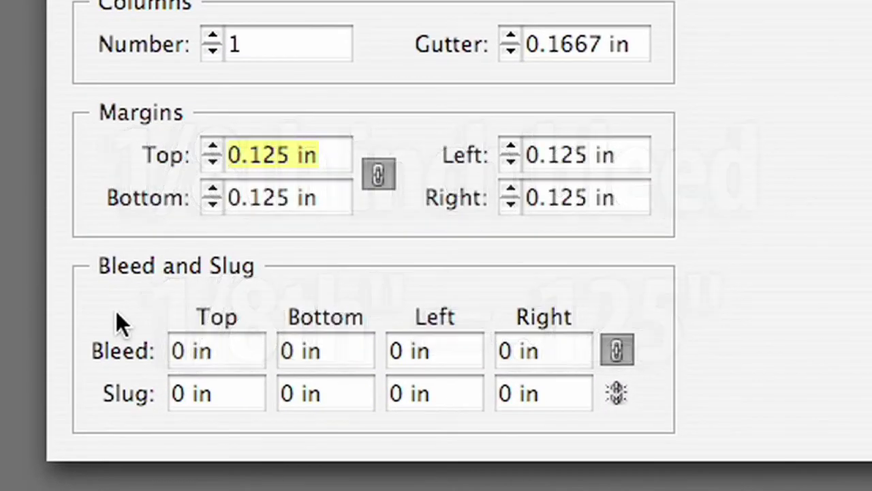
Enter a 0.125 in bleed so all four bleed values match.
key(Tab)
key(Tab)
key(Tab)
key(Tab)
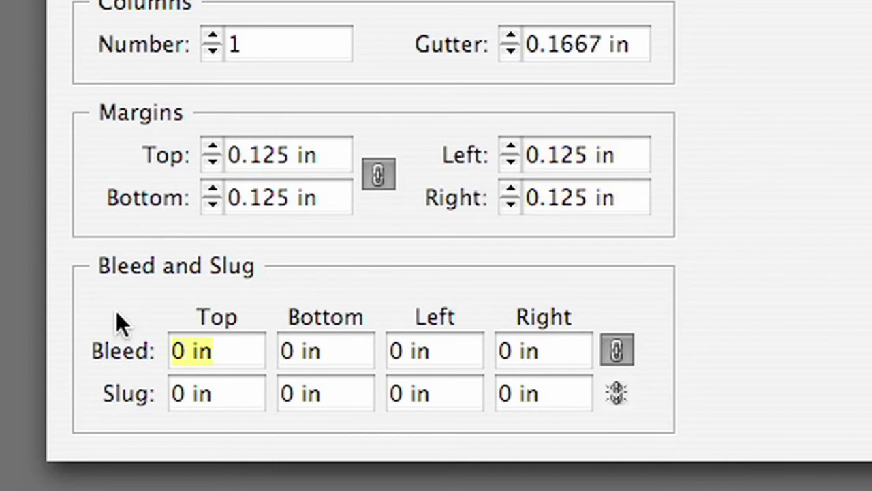
text(.125)
key(Tab)
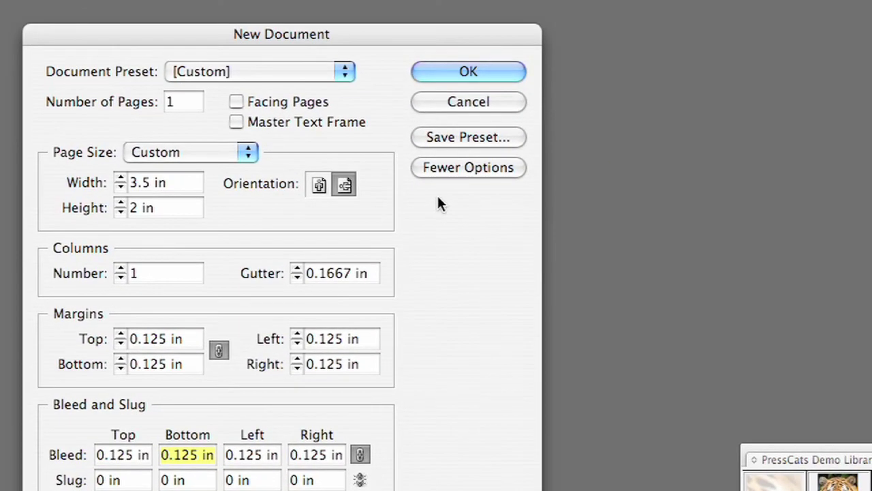
Save the current settings as a document preset named 'PressCats Business Card 2'.
click(451, 137)
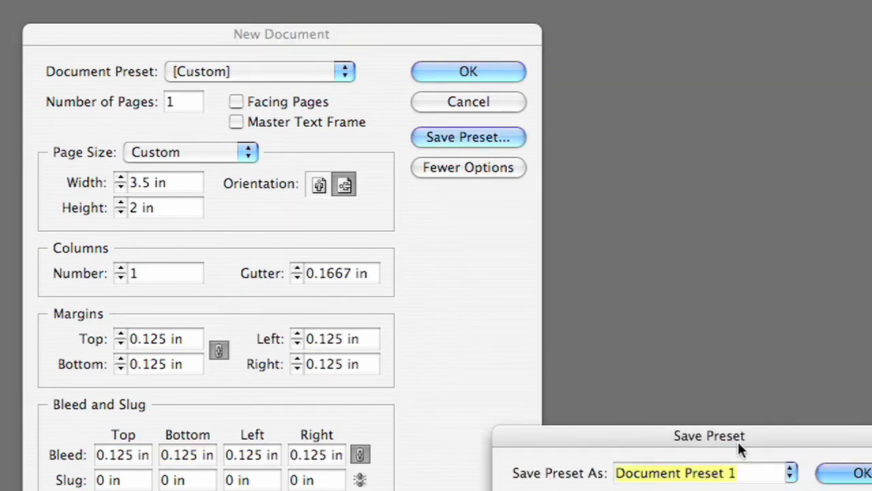
drag(737, 440, 667, 216)
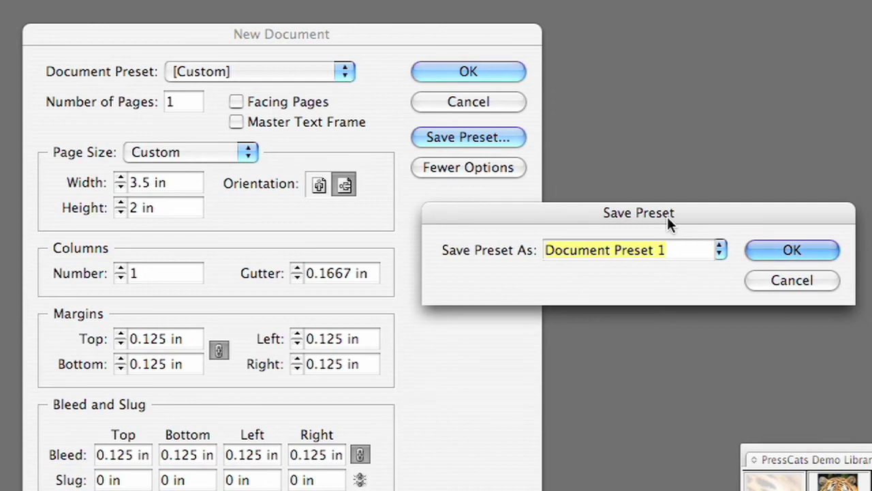
text(Pres)
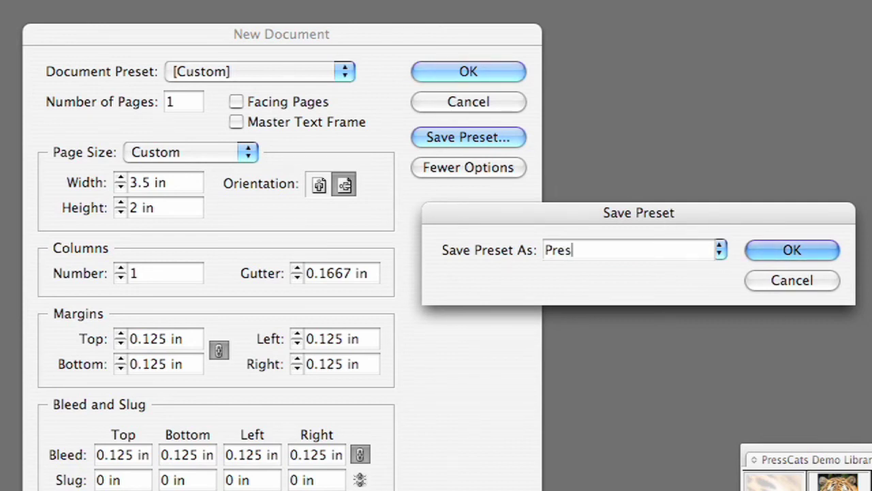
text(sCats Business)
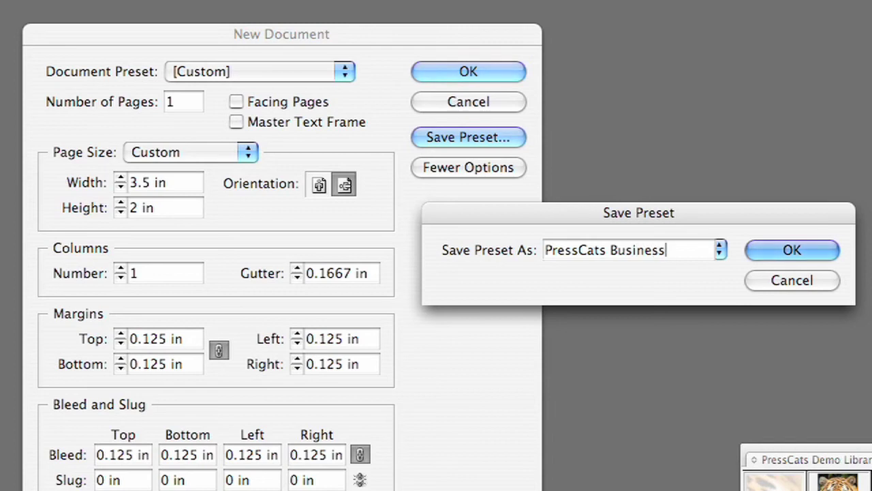
text( Card 2)
click(720, 250)
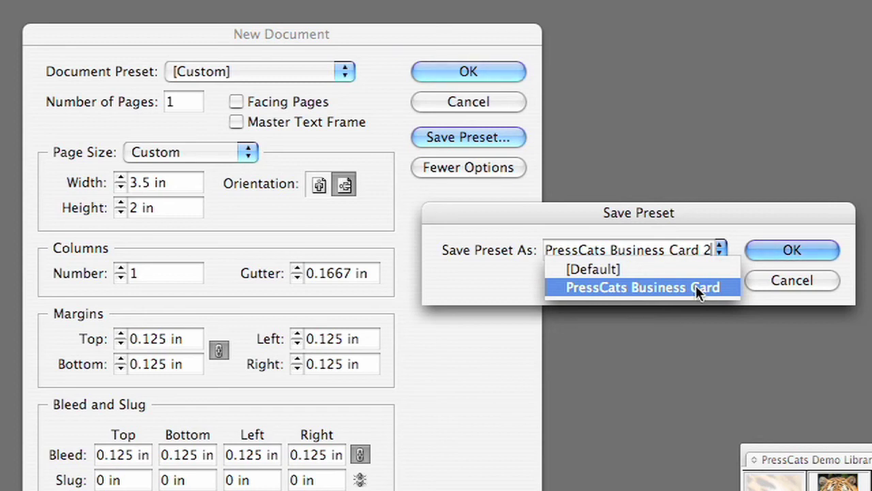
click(736, 230)
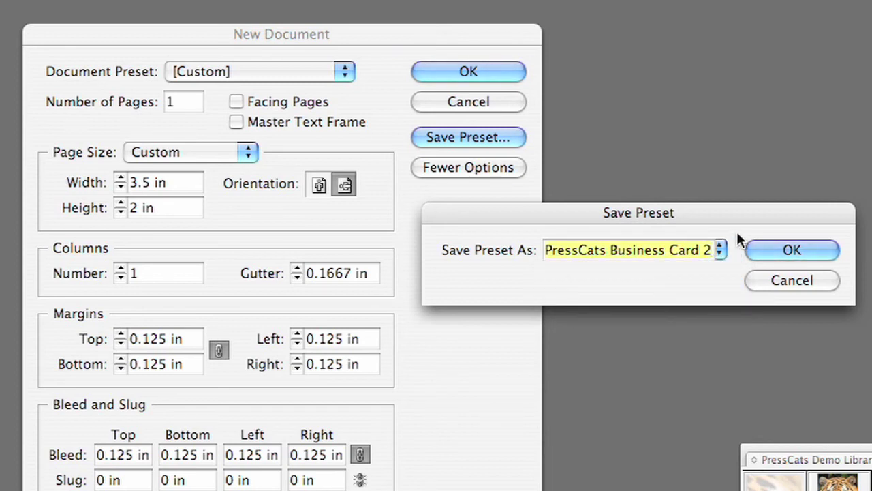
click(766, 250)
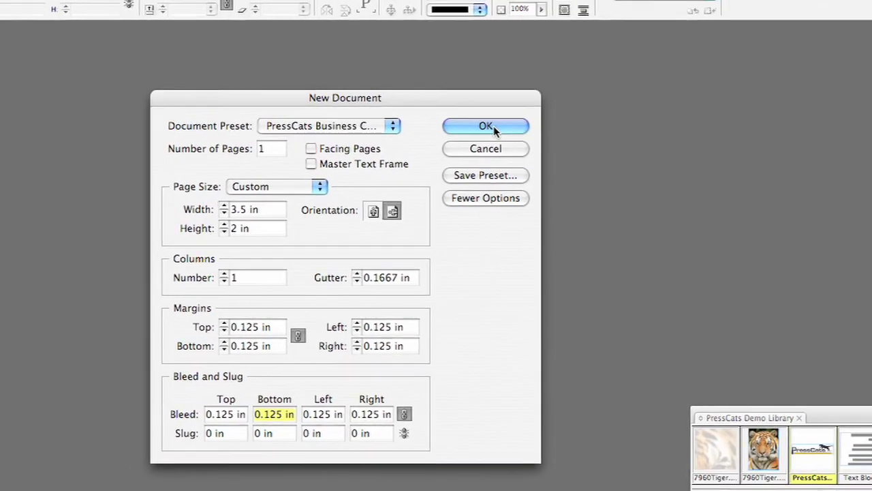
Create the 3.5 × 2 in card document, shrink its window, and fit the page in view.
click(490, 103)
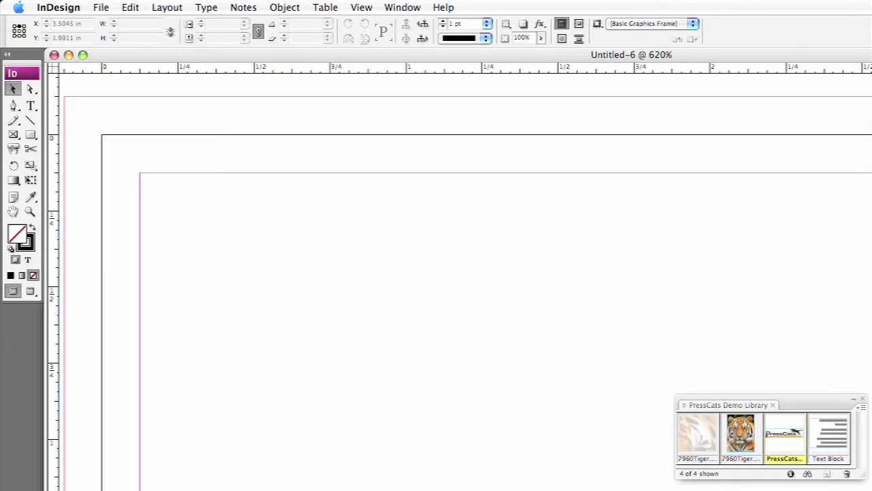
drag(865, 485, 670, 470)
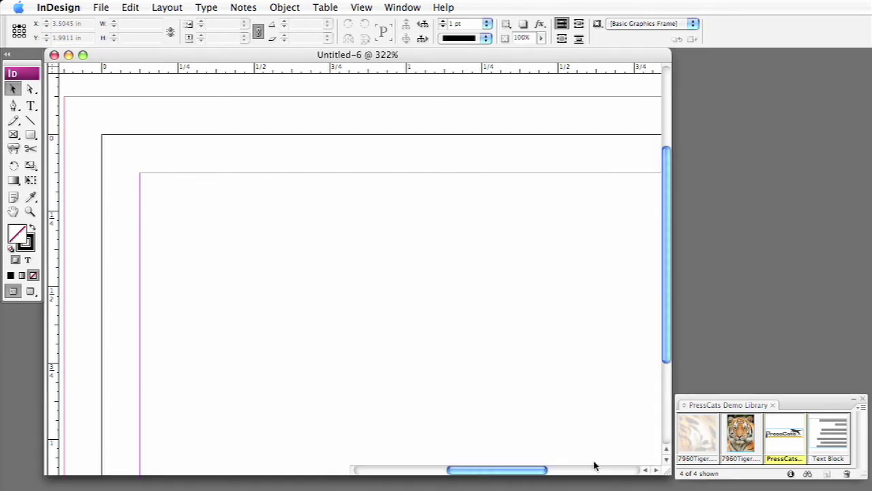
key(super+0)
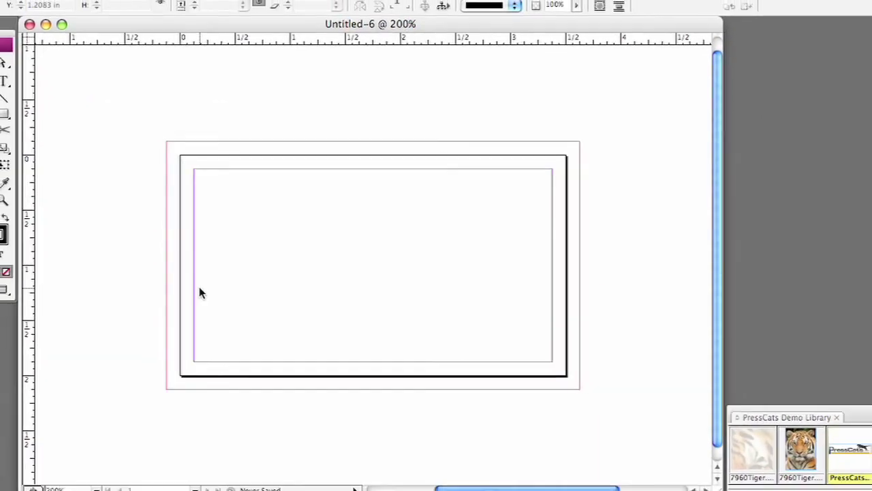
click(362, 7)
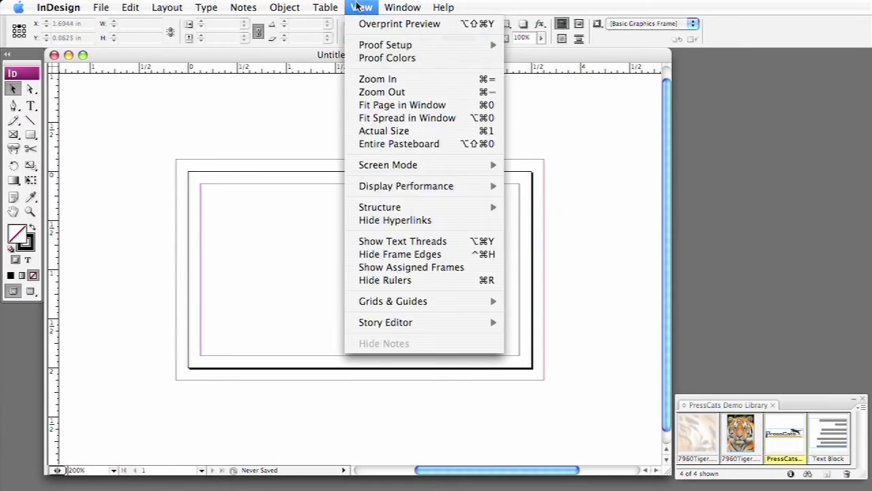
mouse_move(401, 311)
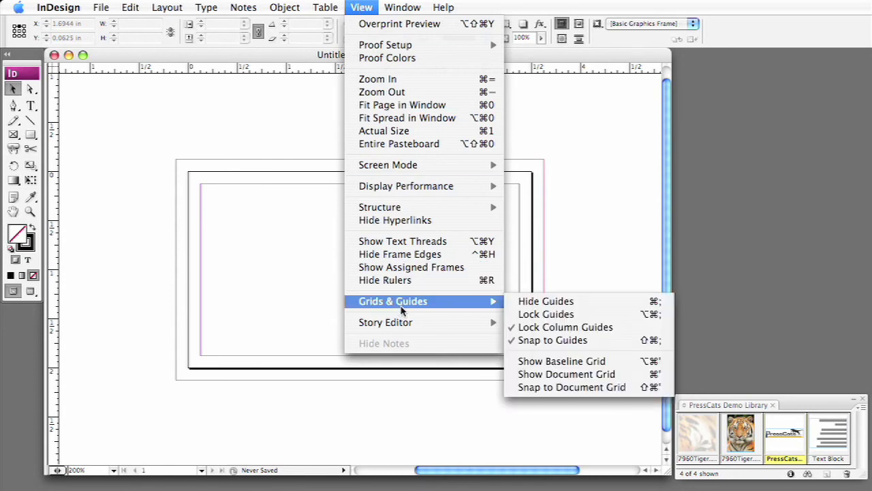
click(535, 302)
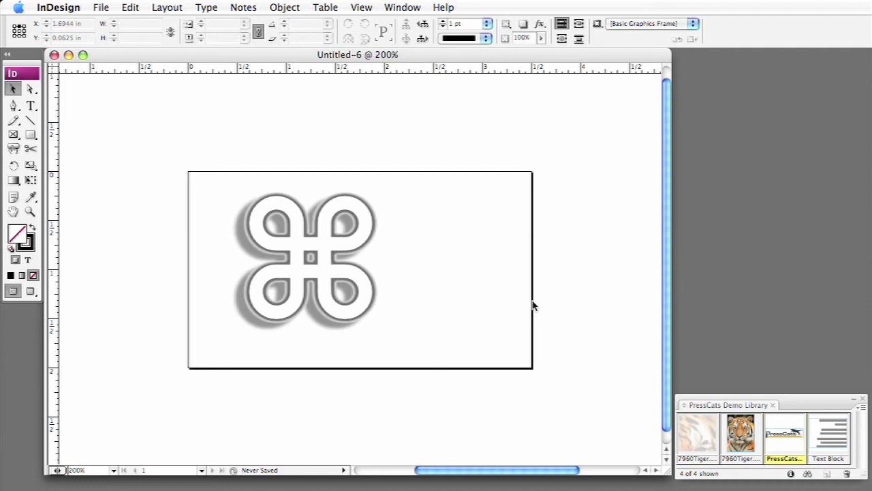
key(super+semicolon)
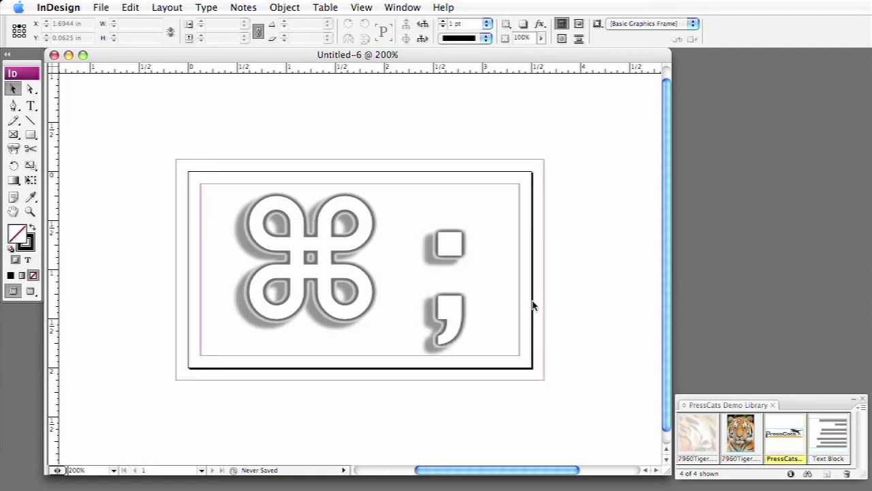
key(super+semicolon)
key(super+semicolon)
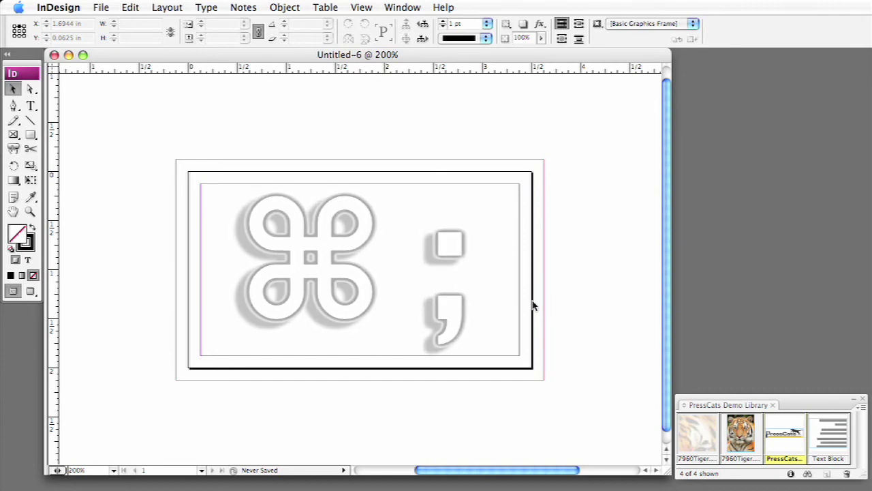
Place the logo top right, text block below it, tiger photo at the left edge, plus faded tiger background.
drag(790, 443, 358, 194)
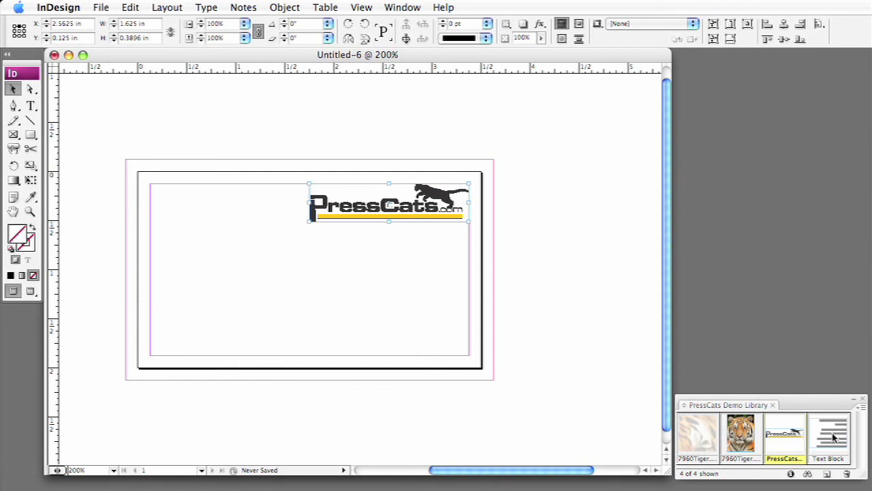
drag(368, 287, 383, 294)
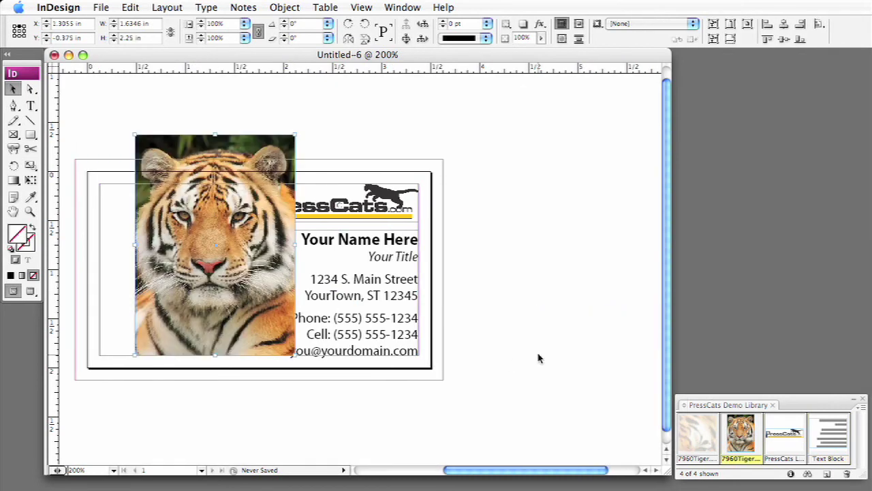
drag(250, 239, 190, 264)
drag(376, 320, 376, 320)
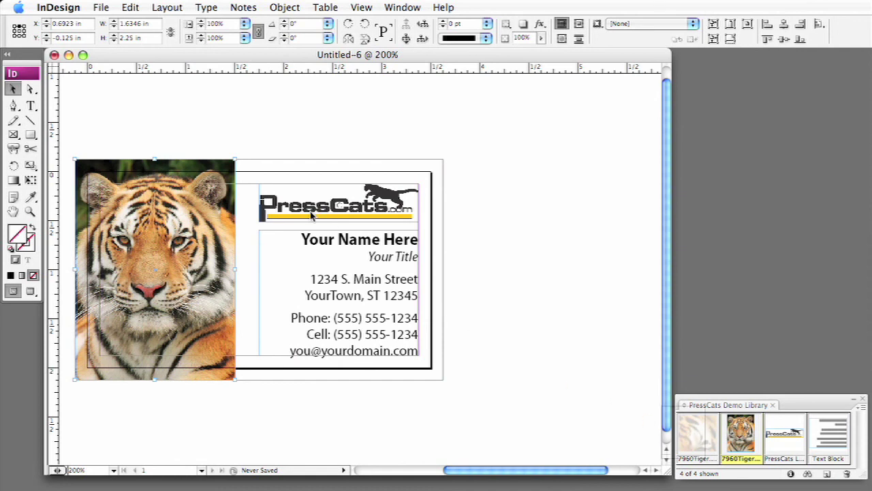
drag(697, 433, 366, 197)
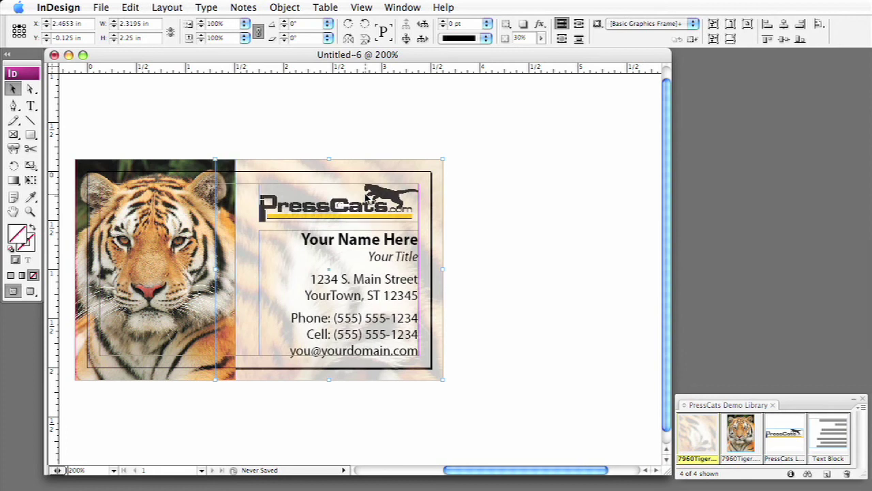
click(31, 292)
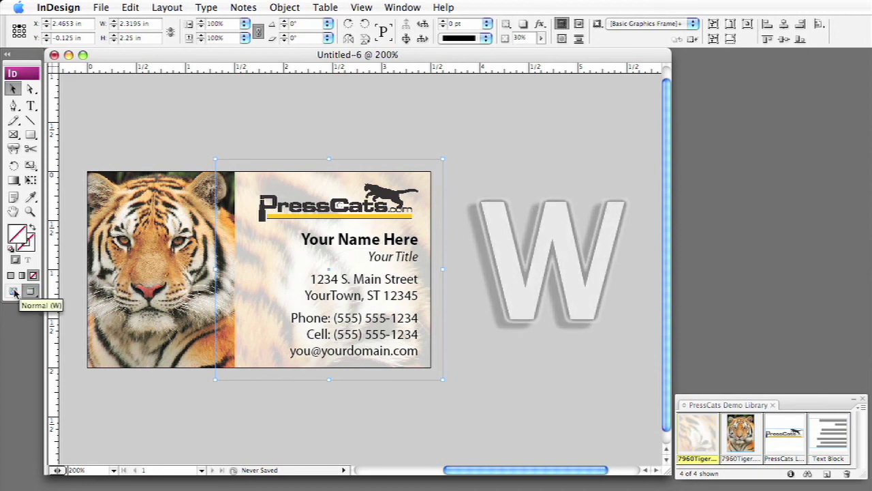
click(13, 292)
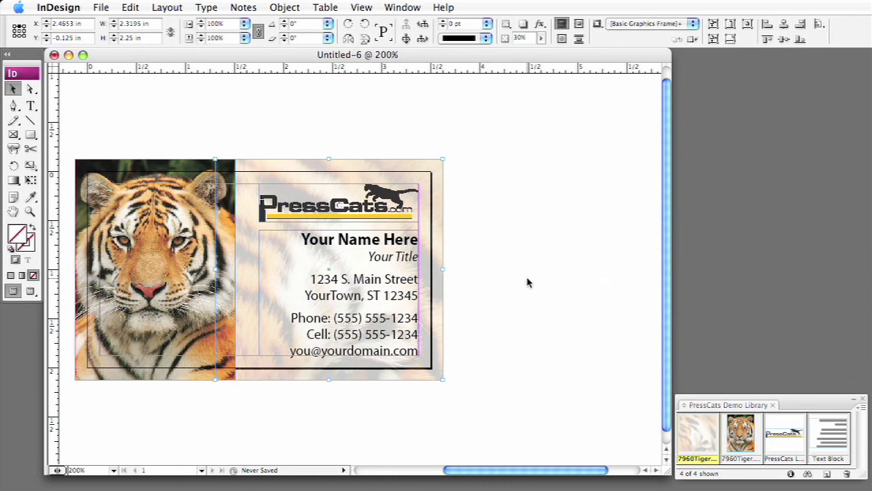
click(526, 282)
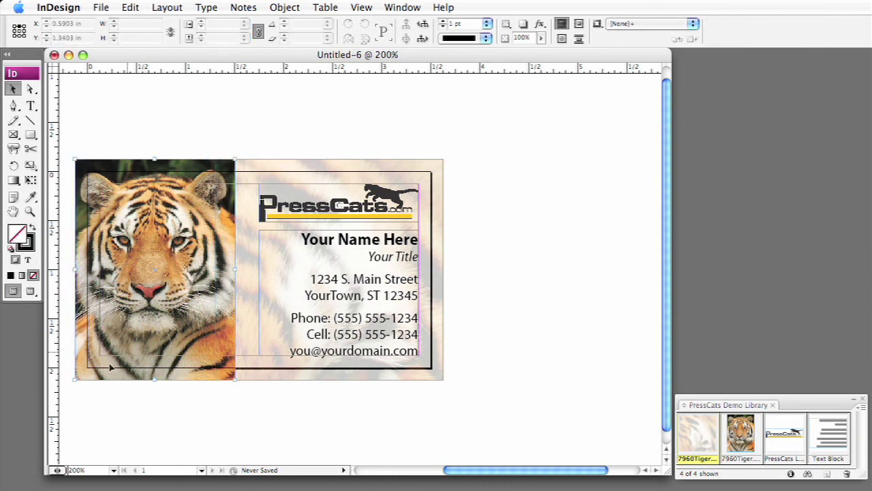
Move and shrink the tiger photo inside the card margins, then fit the frame to its image.
click(147, 307)
drag(76, 377, 101, 352)
drag(259, 132, 232, 184)
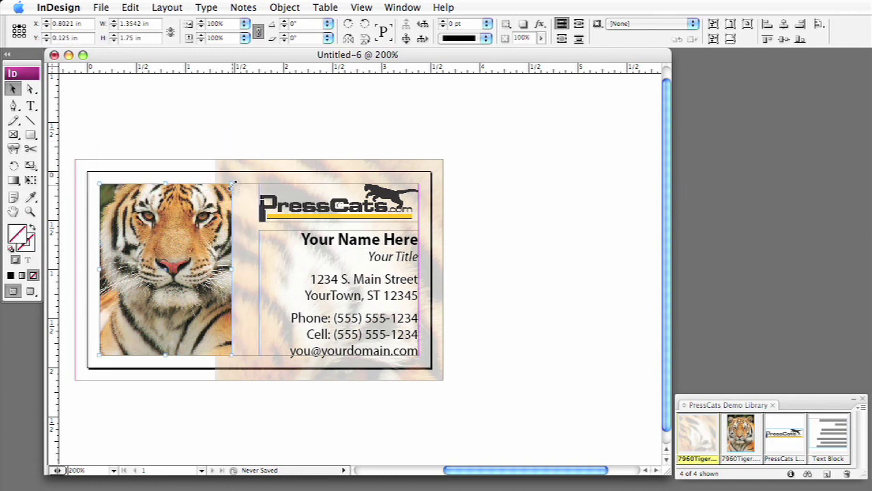
key(super+alt+c)
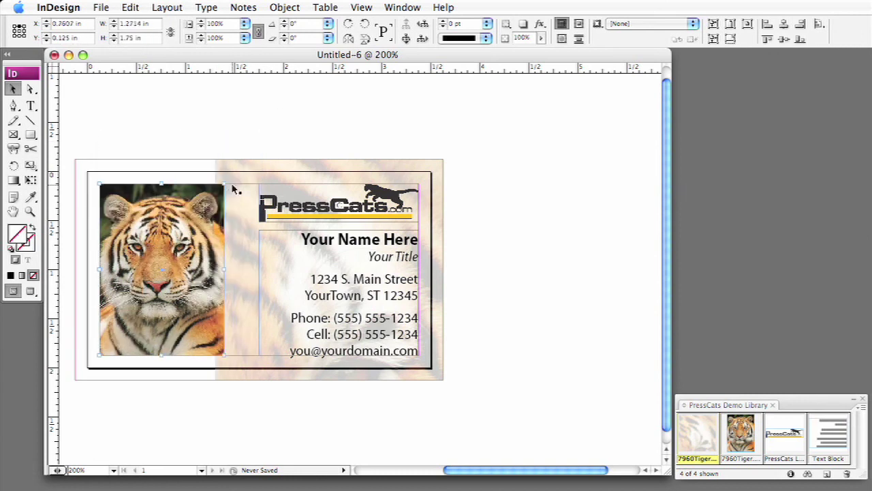
Stretch the faded tiger background leftward across the whole card and view it in Preview mode.
click(246, 224)
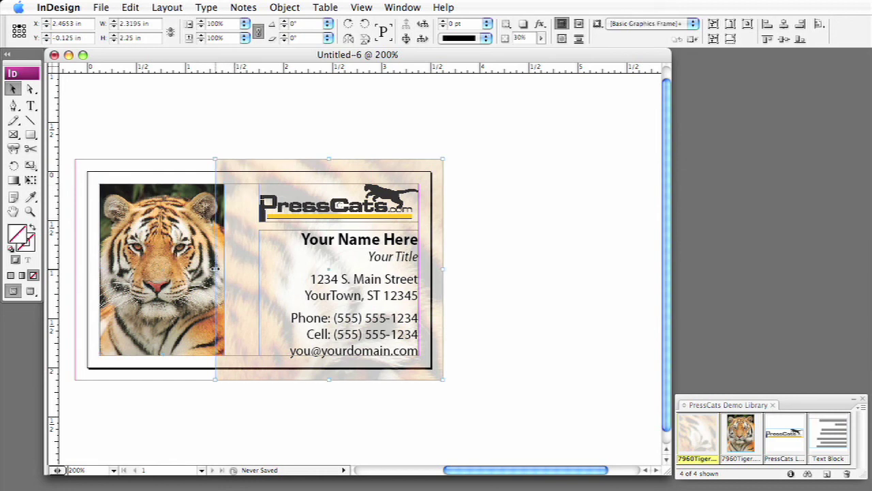
drag(216, 269, 75, 269)
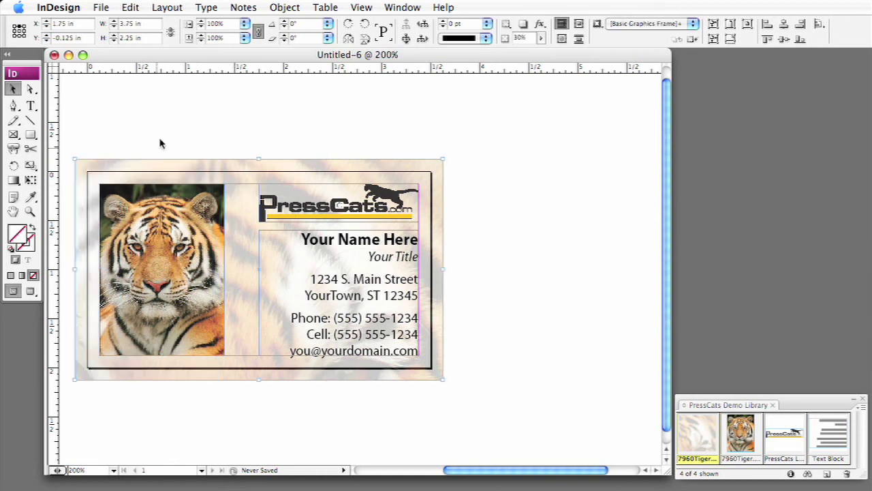
click(161, 142)
key(w)
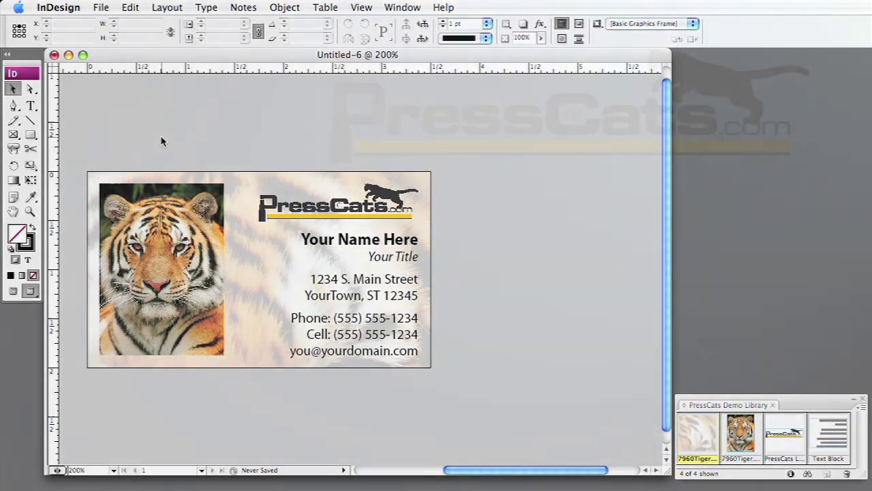